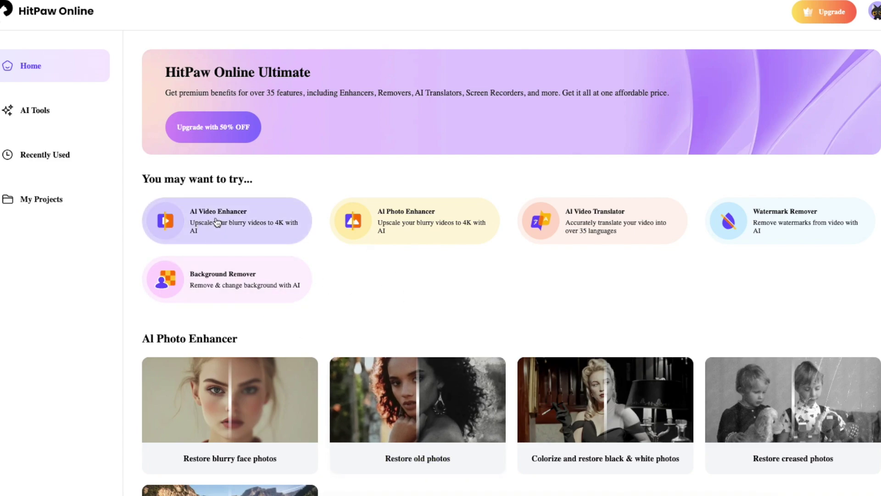
# Step: Upload original.mp4 to HitPaw's AI Video Enhancer and compare the Face Model (Soft) 2560x1440 preview
pyautogui.click(234, 215)
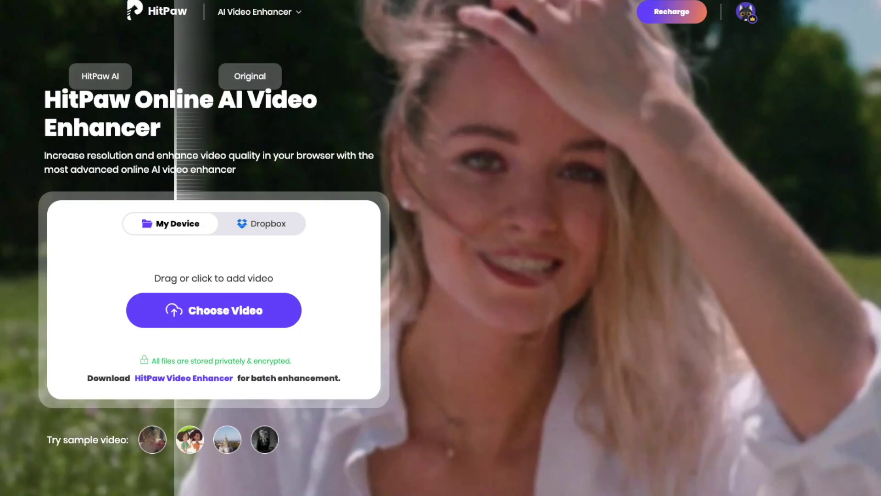
pyautogui.moveTo(4, 344); pyautogui.dragTo(142, 284)
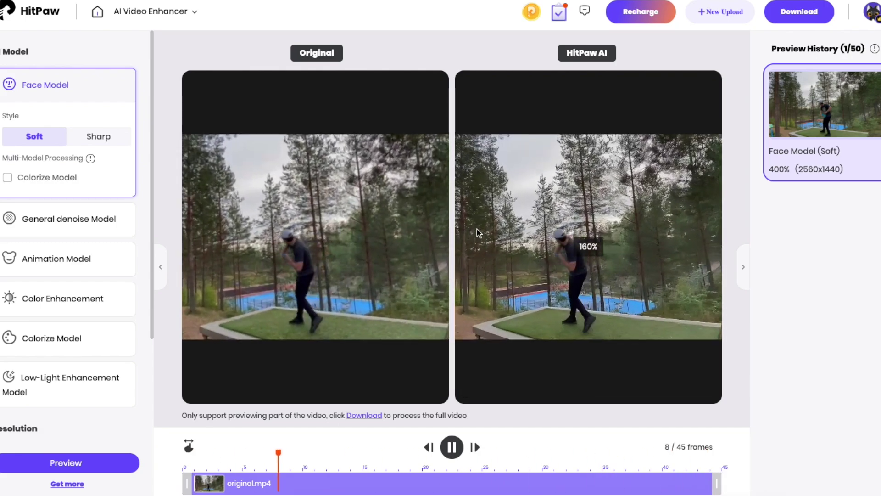
pyautogui.scroll(3, 519, 223)
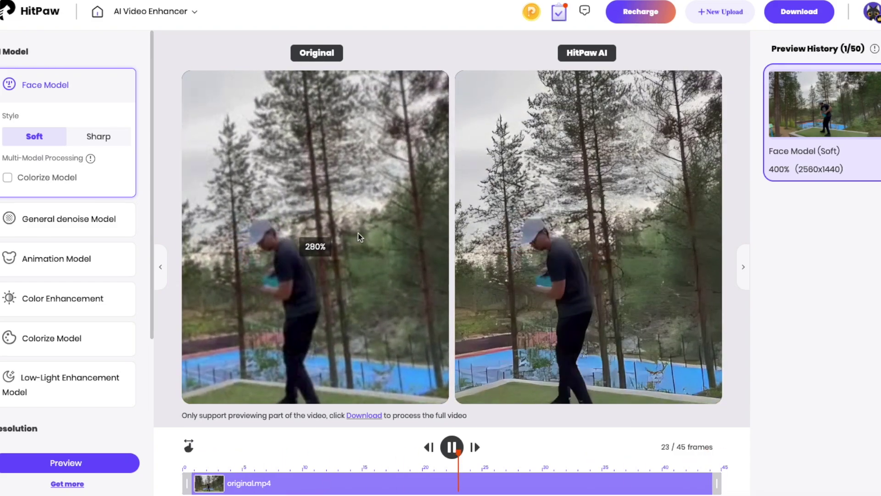
pyautogui.scroll(-5, 431, 204)
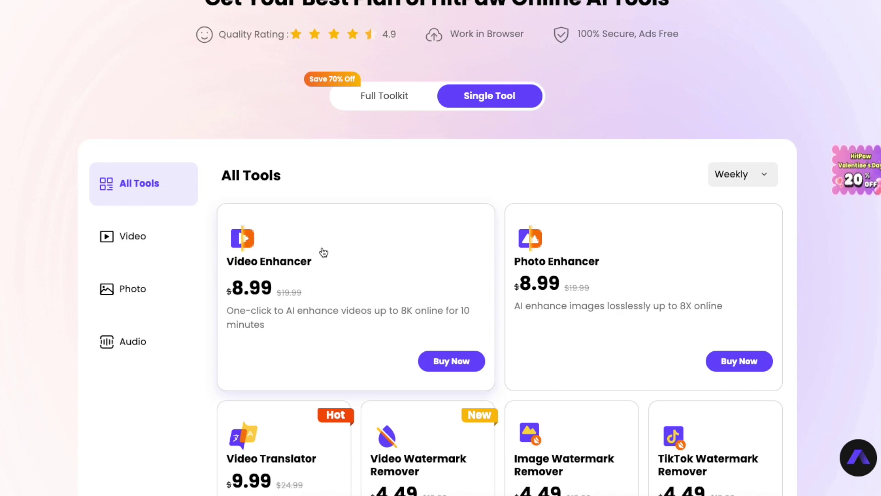
pyautogui.scroll(-1, 323, 252)
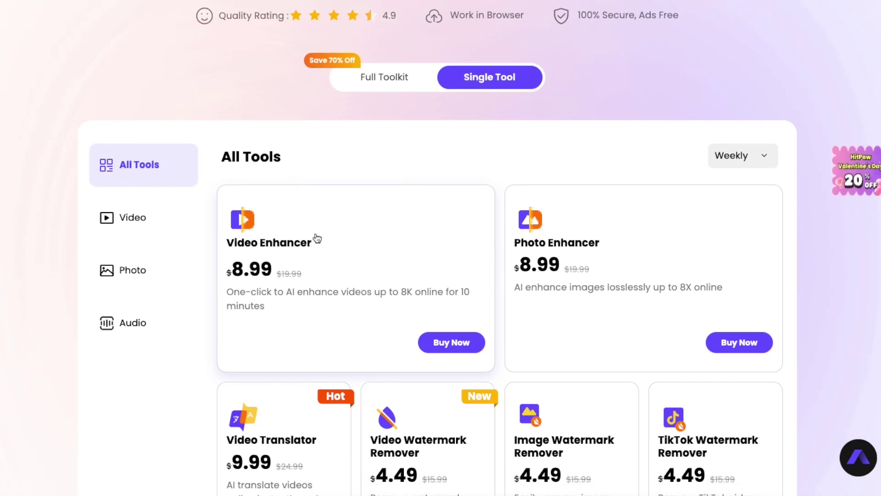
# Step: Scroll the Single Tool weekly pricing cards, where Video Enhancer costs $8.99
pyautogui.scroll(1, 338, 222)
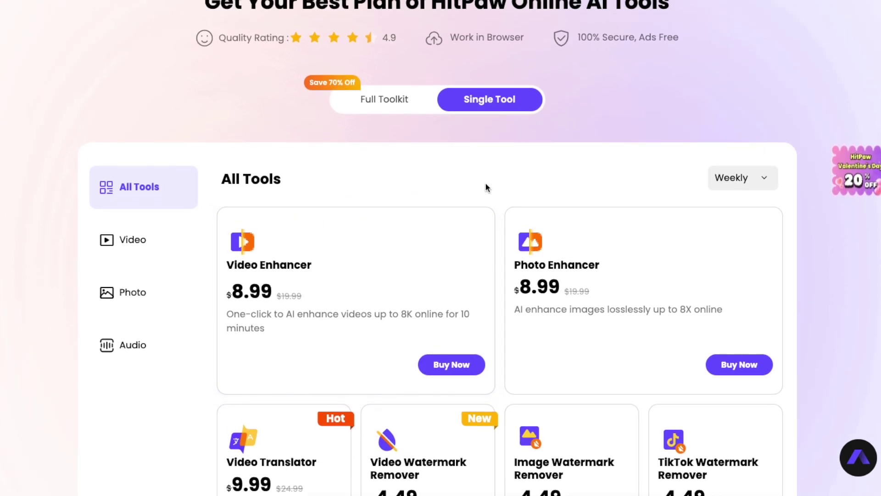
pyautogui.scroll(-1, 323, 279)
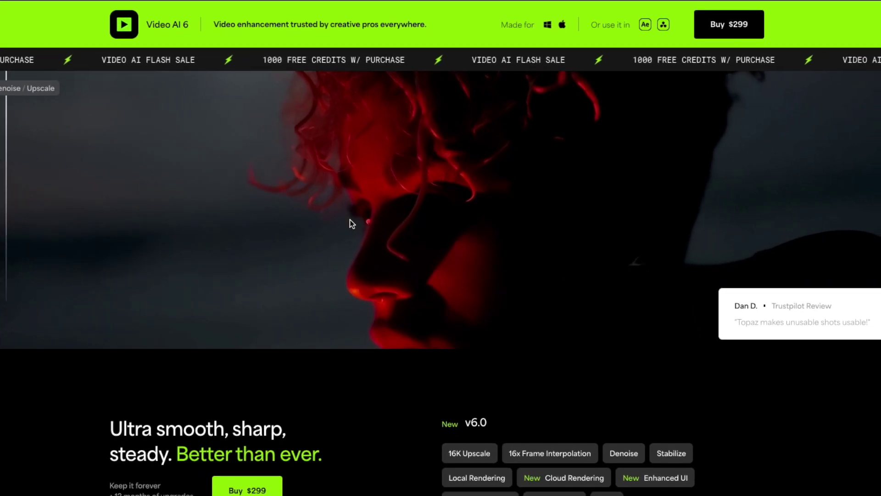
# Step: Scroll through the Topaz Video AI 6 page's $299 price, v6.0 features and upgrade cards
pyautogui.scroll(-2, 349, 224)
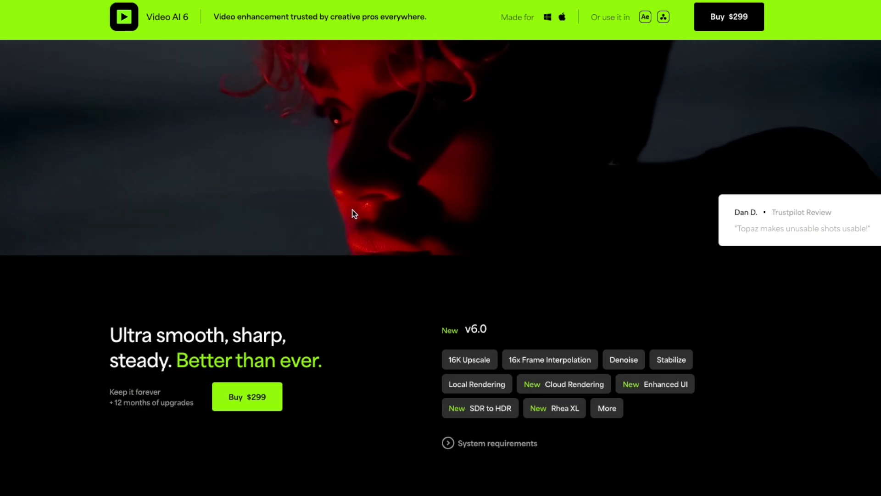
pyautogui.scroll(-2, 354, 213)
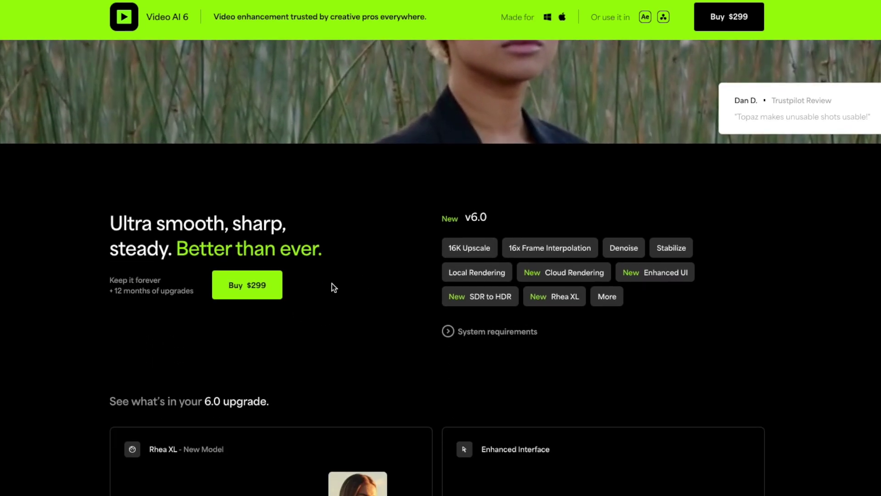
pyautogui.scroll(-1, 321, 284)
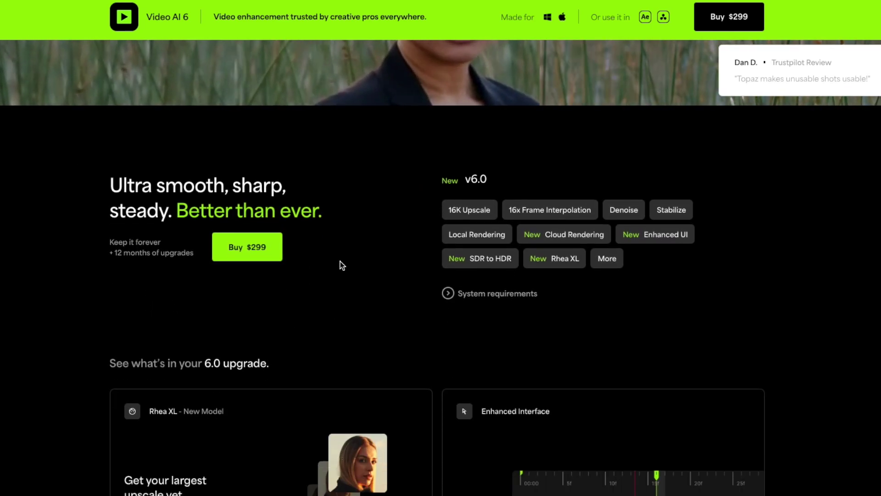
pyautogui.scroll(5, 339, 258)
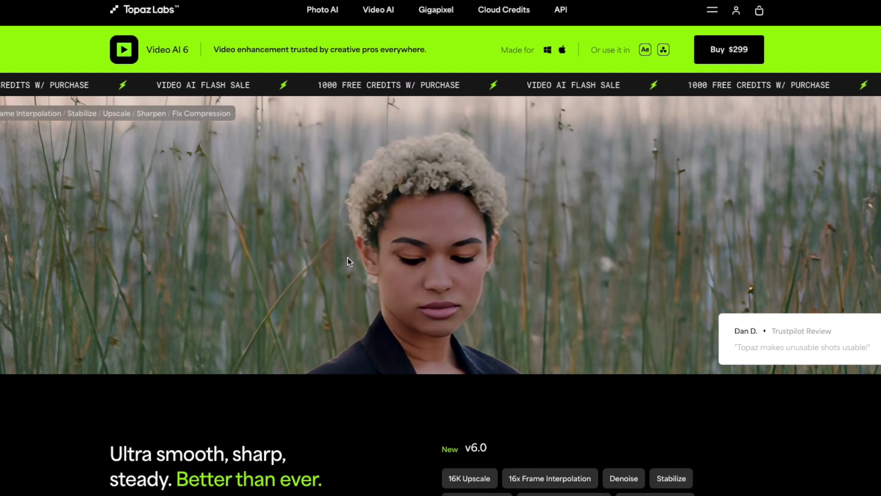
pyautogui.scroll(-2, 348, 261)
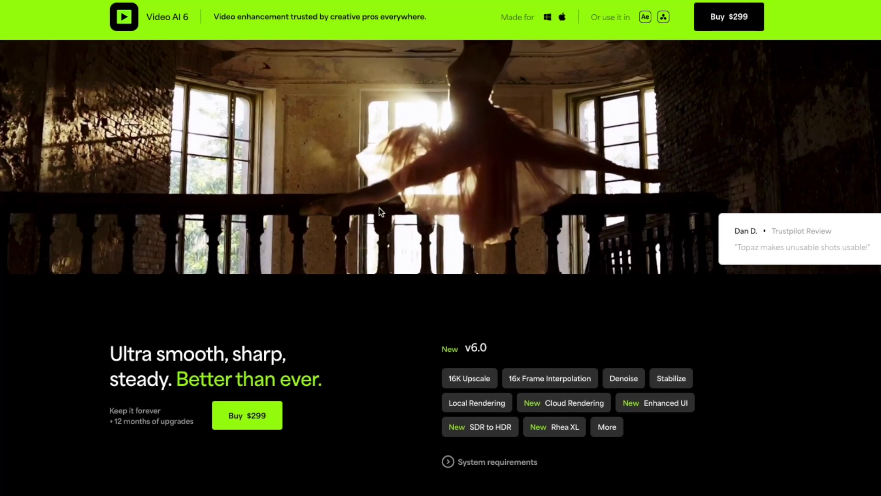
pyautogui.scroll(2, 436, 253)
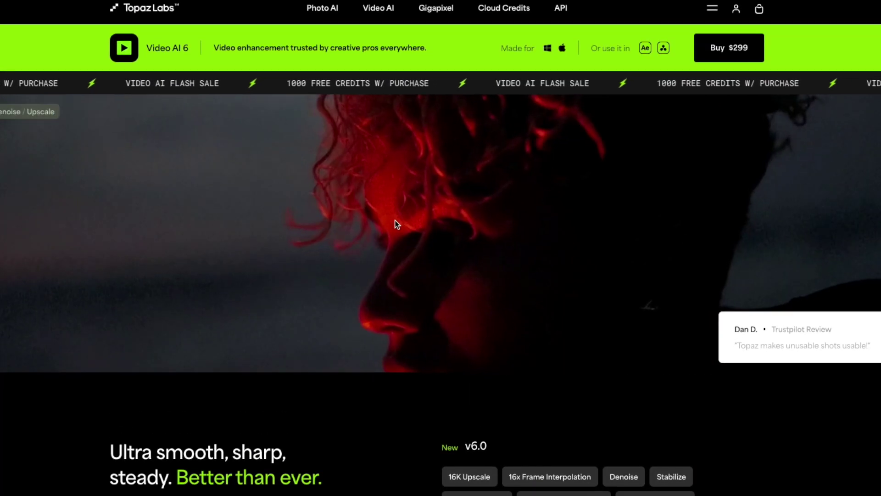
pyautogui.scroll(-1, 433, 220)
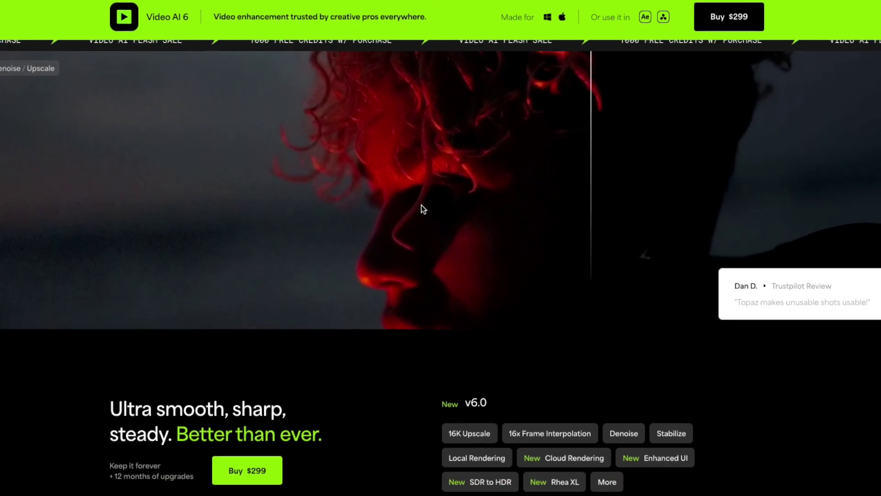
pyautogui.scroll(1, 239, 190)
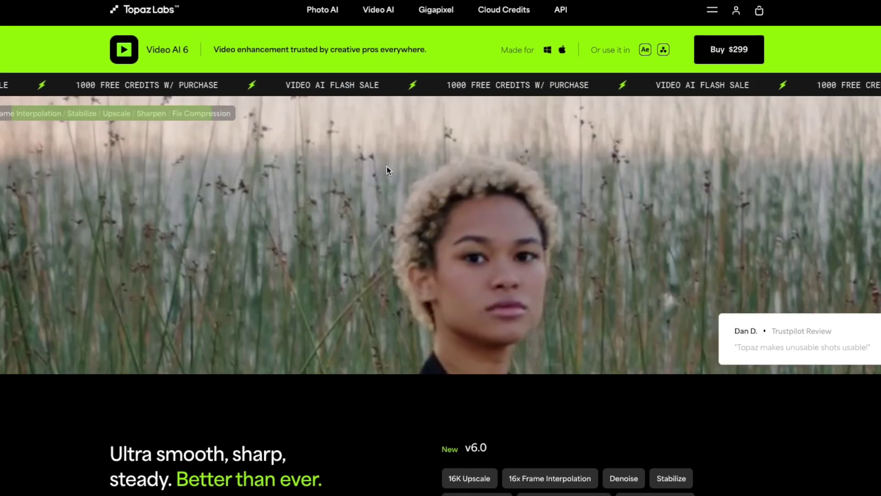
pyautogui.scroll(-2, 326, 205)
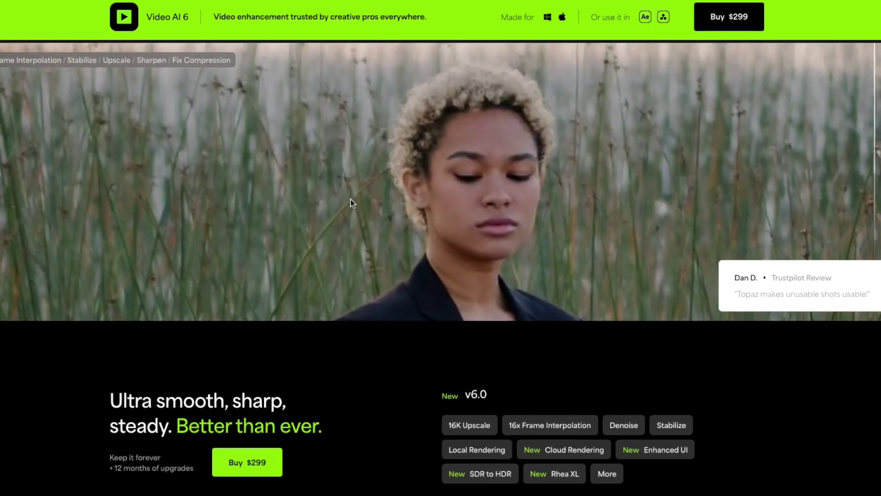
pyautogui.scroll(2, 369, 189)
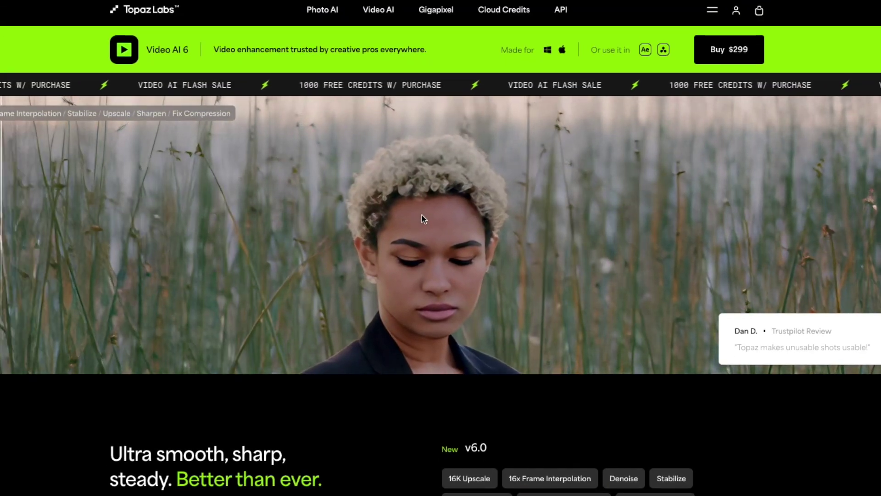
pyautogui.scroll(-5, 420, 212)
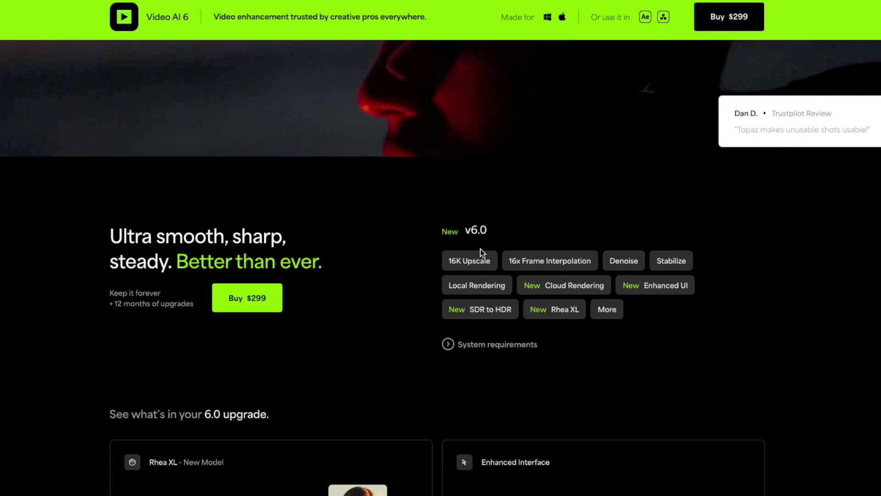
pyautogui.scroll(-1, 491, 262)
pyautogui.scroll(-4, 479, 271)
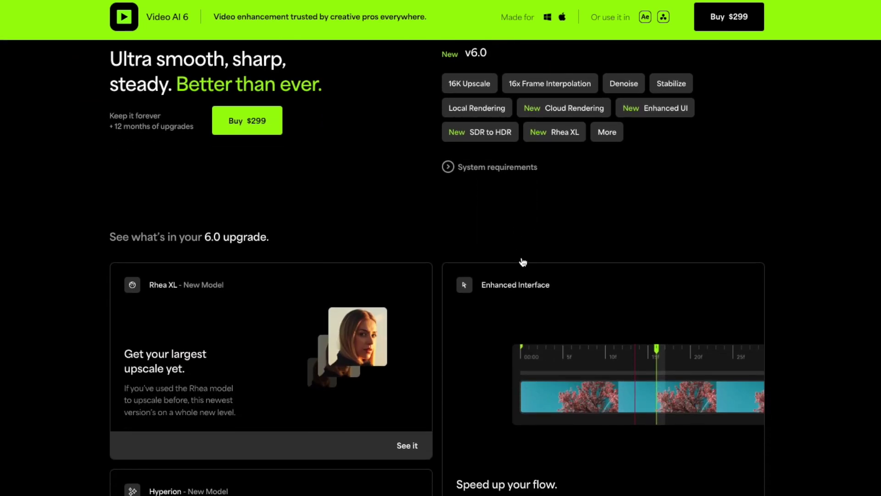
pyautogui.scroll(9, 480, 230)
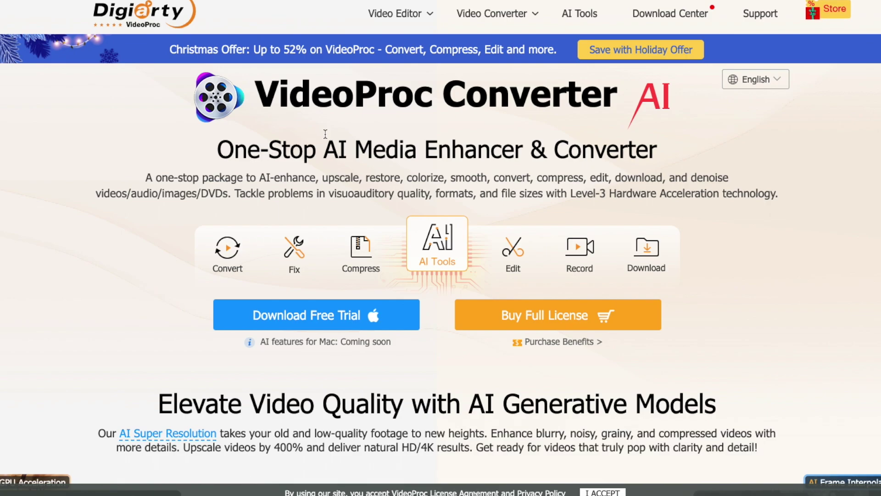
# Step: Compare VideoProc Converter's Premium 365 ($25.95), Lifetime ($45.95) and Family ($57.95) license prices
pyautogui.scroll(-1, 322, 131)
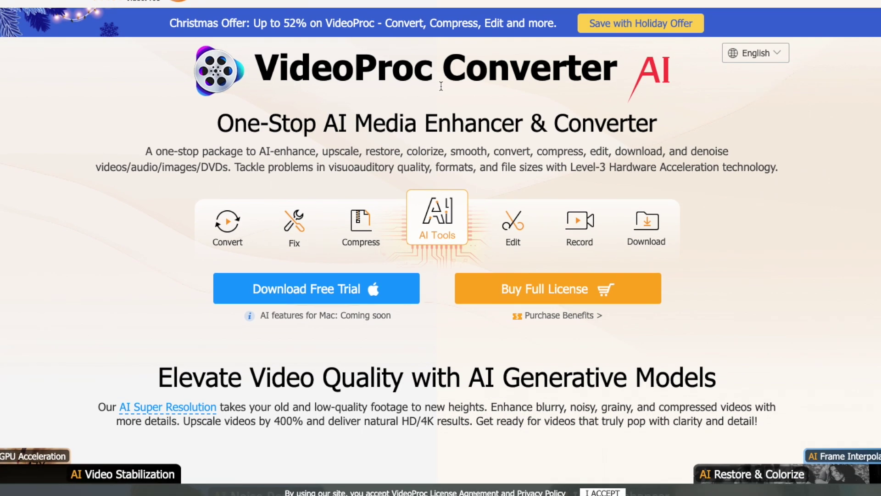
pyautogui.scroll(1, 445, 91)
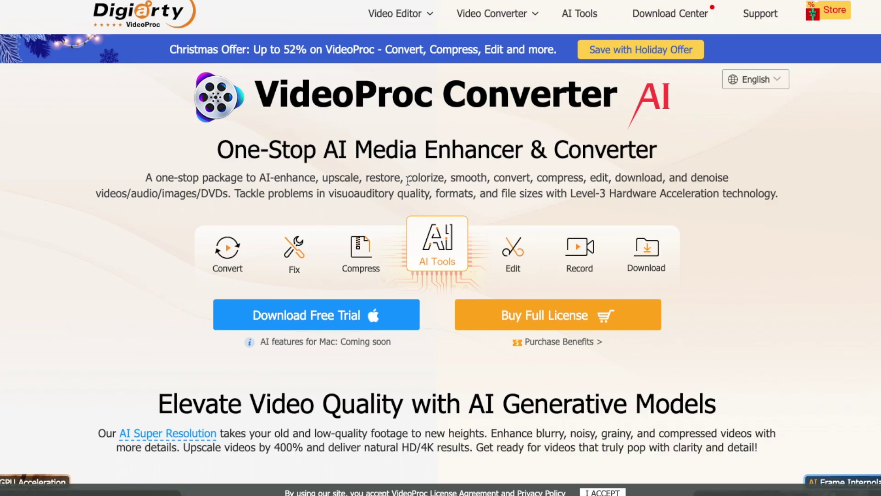
pyautogui.scroll(-10, 427, 161)
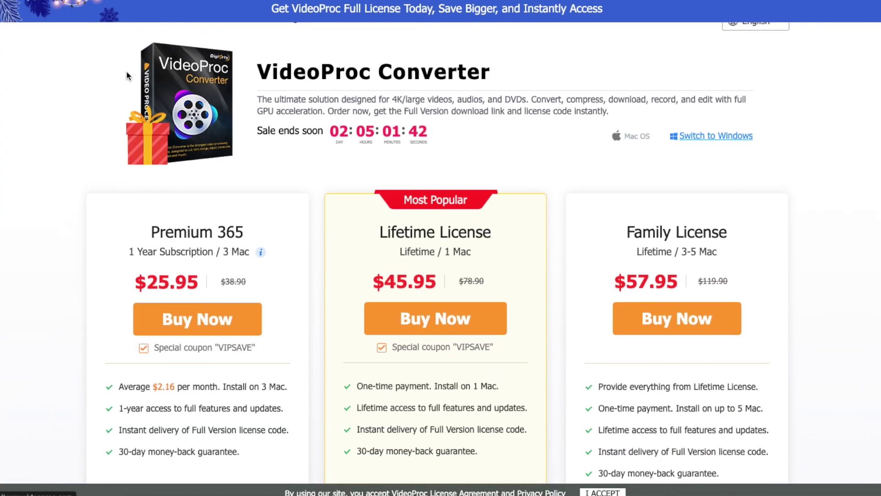
pyautogui.scroll(2, 127, 77)
pyautogui.scroll(-2, 128, 99)
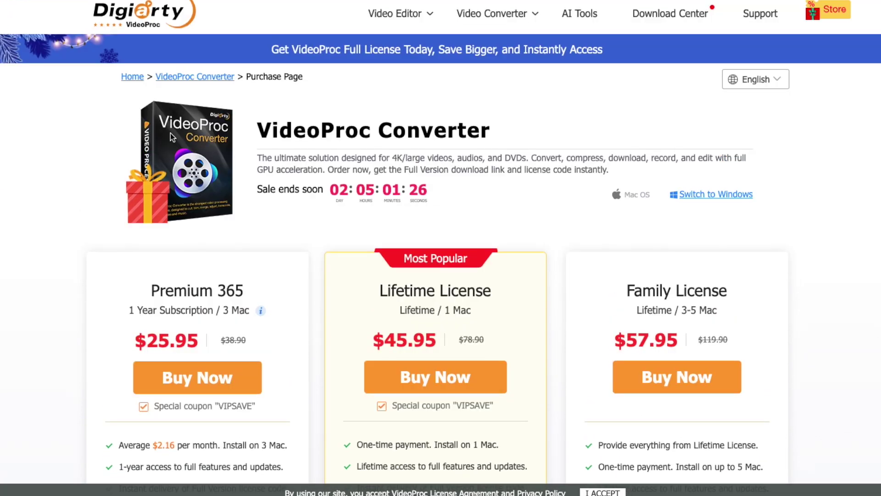
pyautogui.scroll(-2, 171, 137)
pyautogui.scroll(3, 170, 133)
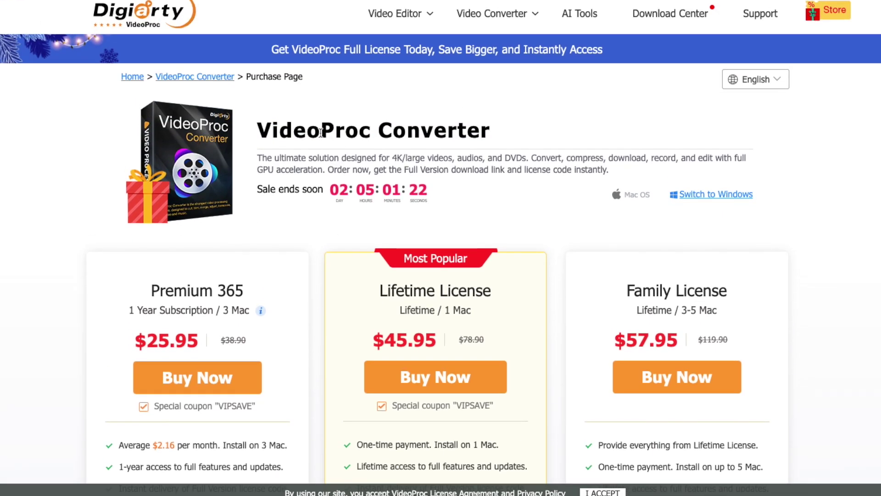
pyautogui.scroll(-1, 365, 255)
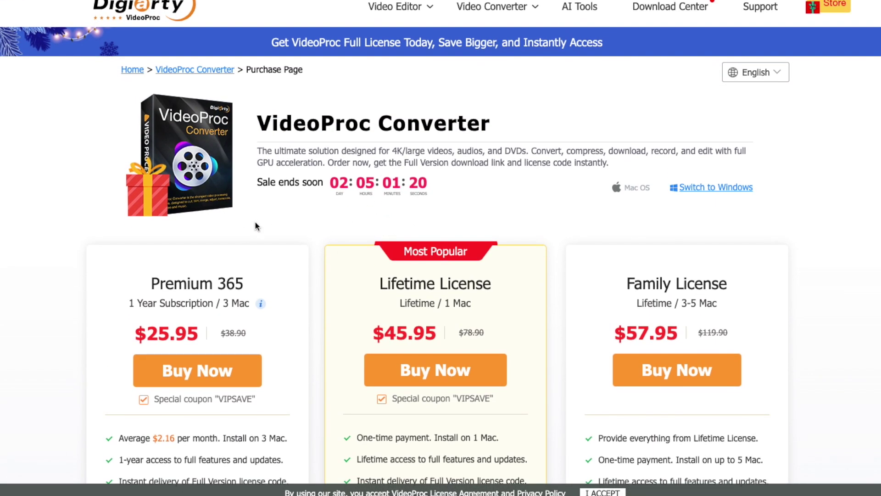
pyautogui.scroll(-1, 174, 413)
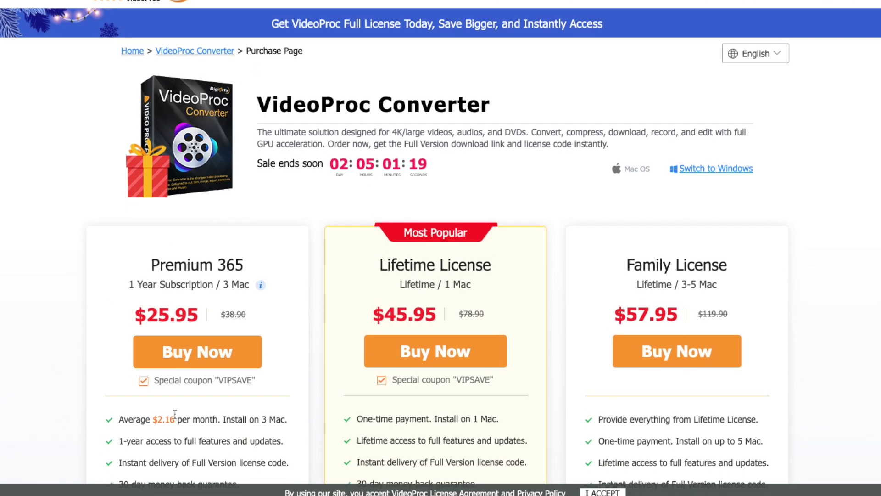
pyautogui.scroll(-3, 129, 268)
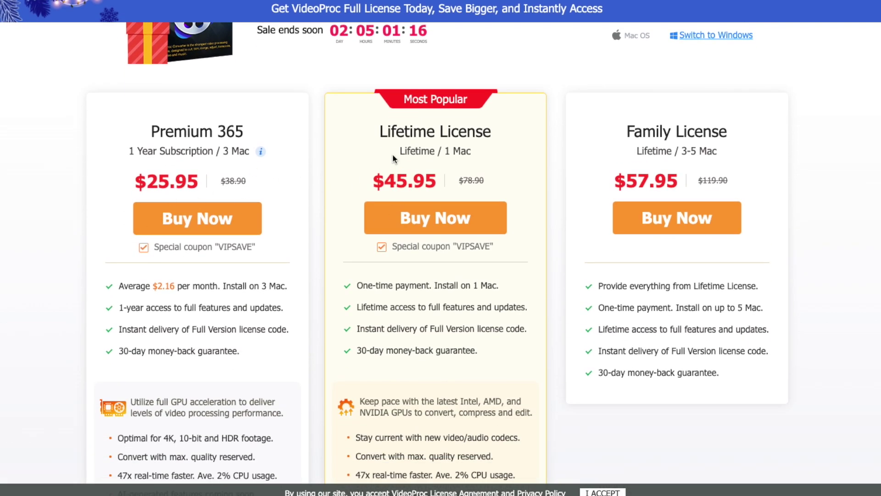
pyautogui.scroll(-1, 332, 158)
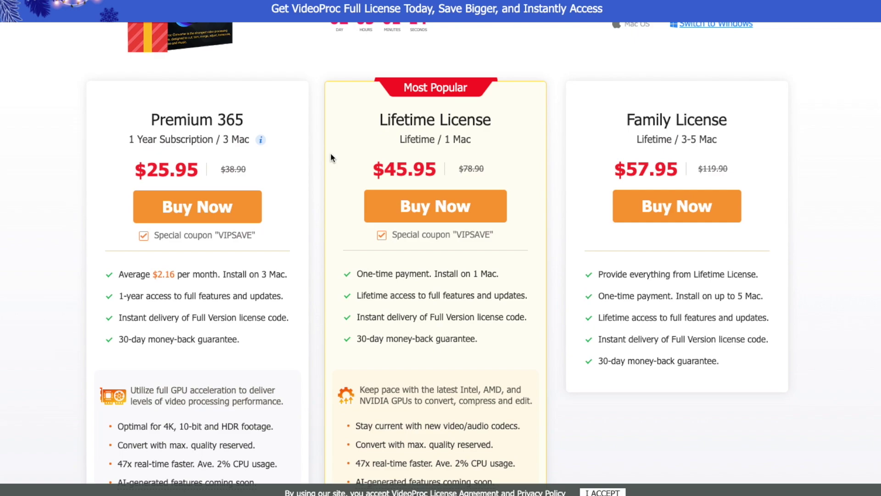
pyautogui.scroll(4, 458, 133)
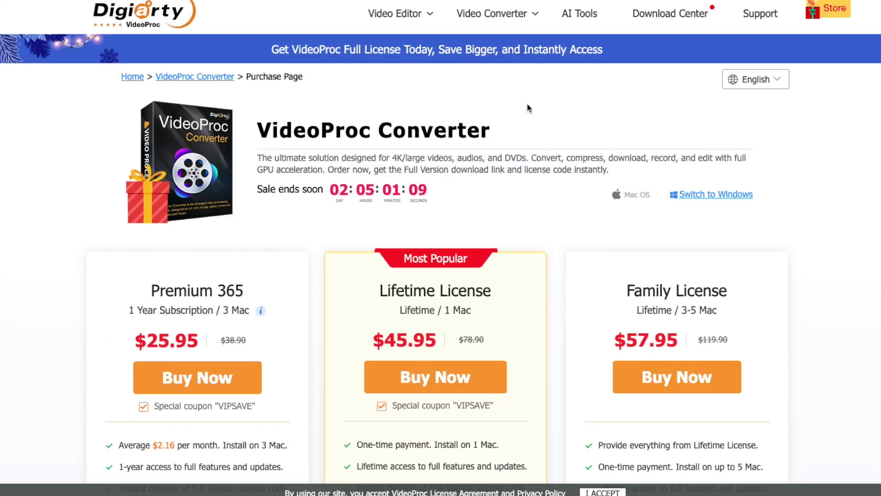
# Step: Open the VideoProc Converter AI product page from the promo banner and review its AI tools sections
pyautogui.click(280, 46)
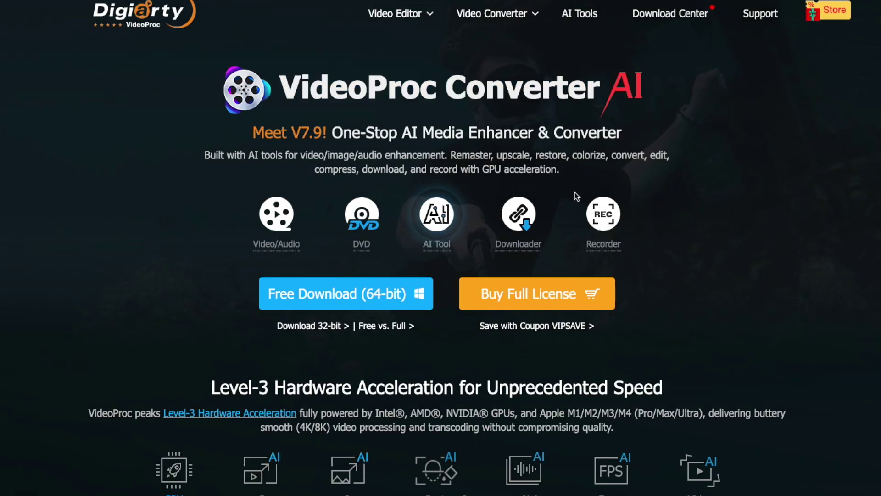
pyautogui.scroll(-1, 508, 138)
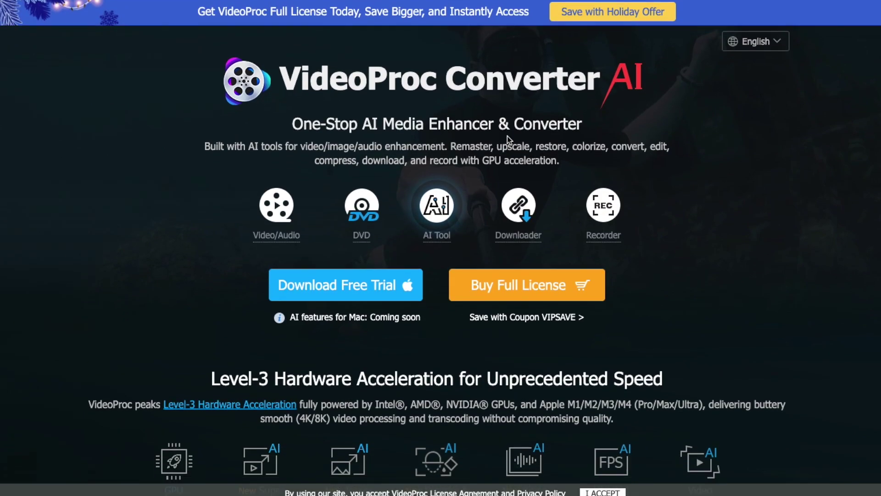
pyautogui.scroll(-10, 546, 91)
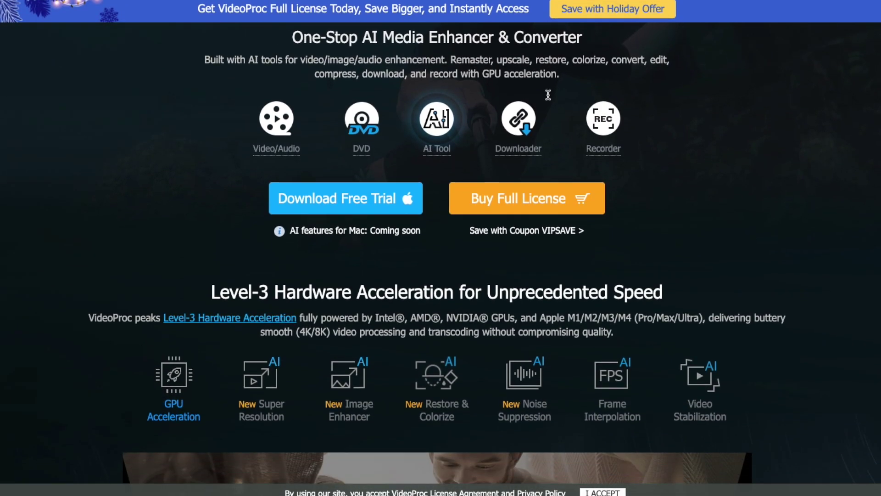
pyautogui.scroll(-15, 538, 91)
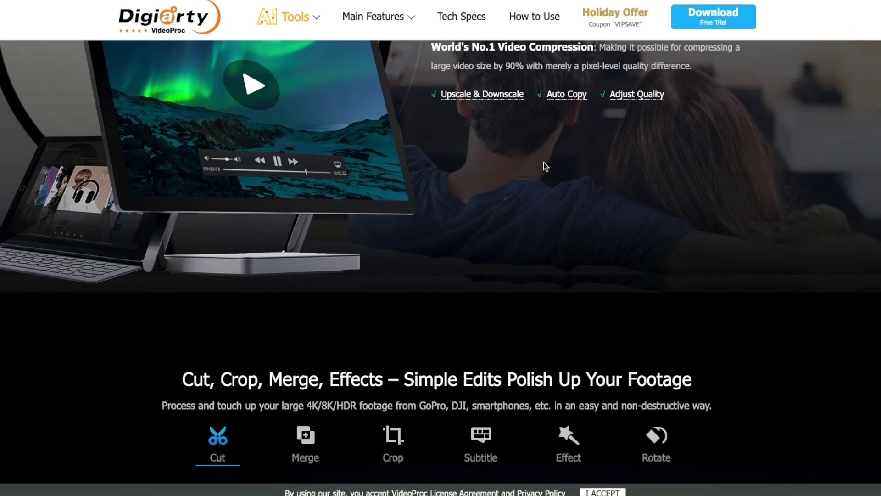
pyautogui.scroll(5, 541, 151)
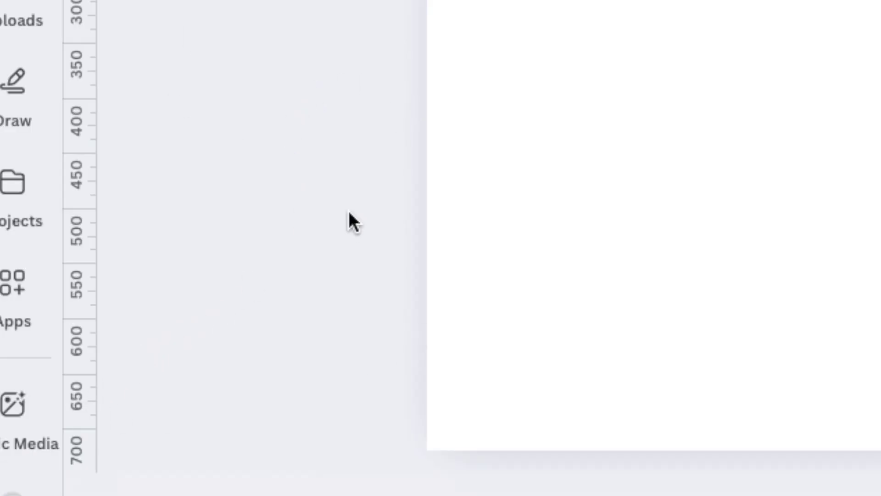
# Step: Launch the Video Upscaler app from Canva's Apps panel beside the blank thumbnail design
pyautogui.click(19, 209)
pyautogui.click(10, 290)
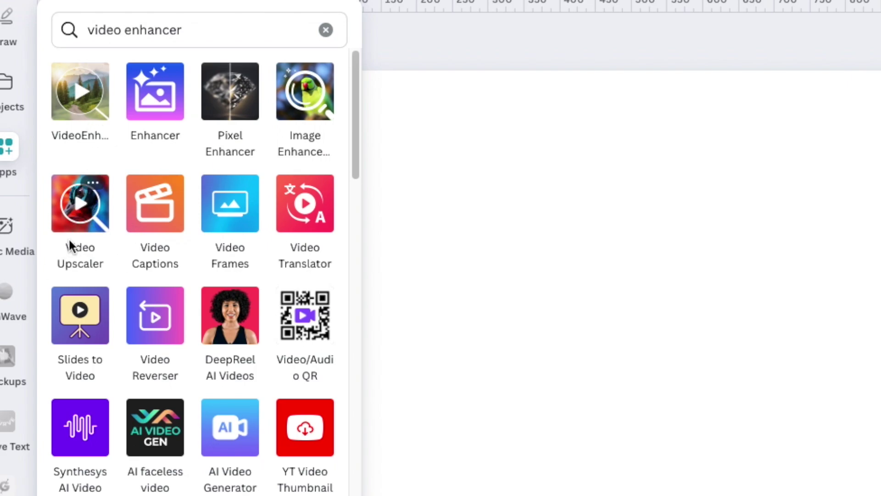
pyautogui.click(78, 222)
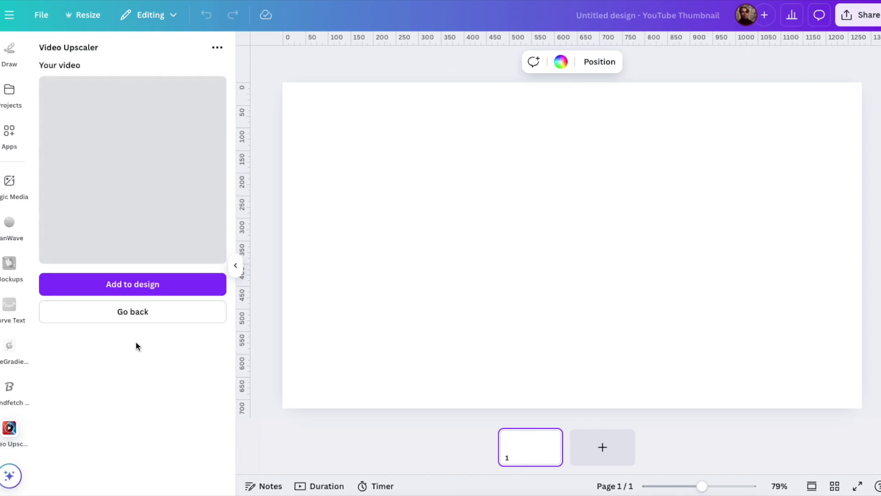
# Step: Add the disc-golf clip to the Canva page, then reselect it and delete it
pyautogui.click(182, 297)
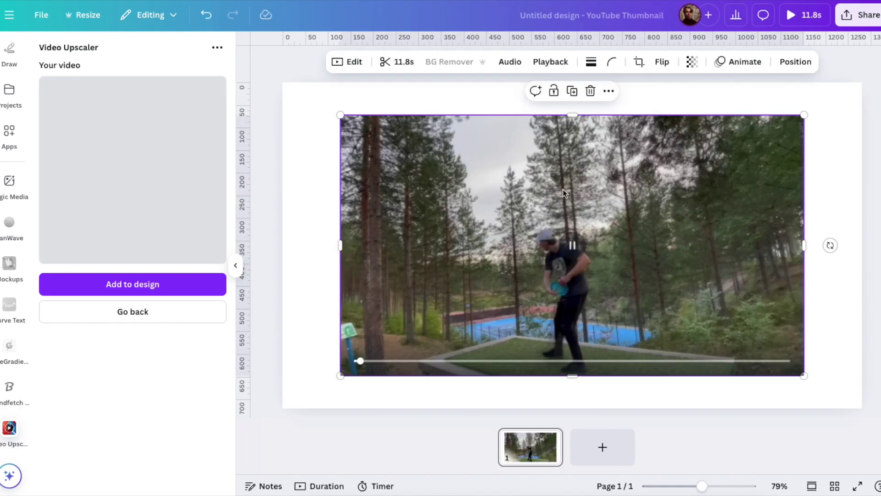
pyautogui.click(328, 105)
pyautogui.click(502, 238)
pyautogui.press('Delete')
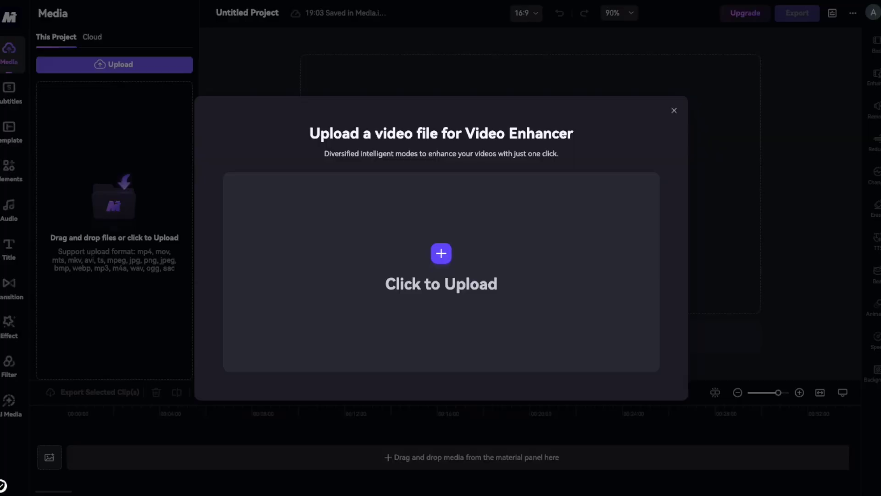
# Step: Upload orig short.mov into Media.io's Video Enhancer with the Upscale option ready
pyautogui.moveTo(880, 294); pyautogui.dragTo(419, 230)
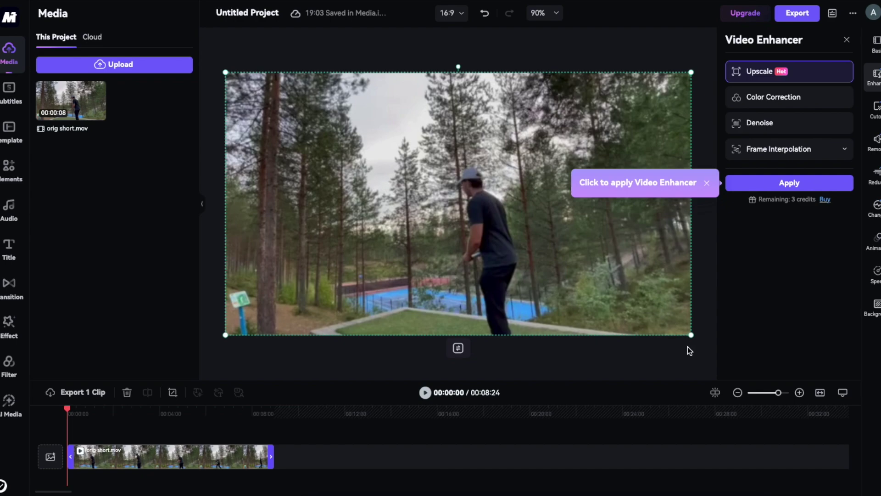
pyautogui.moveTo(692, 335)
pyautogui.mouseDown()
pyautogui.moveTo(622, 301)
pyautogui.moveTo(692, 329)
pyautogui.mouseUp()
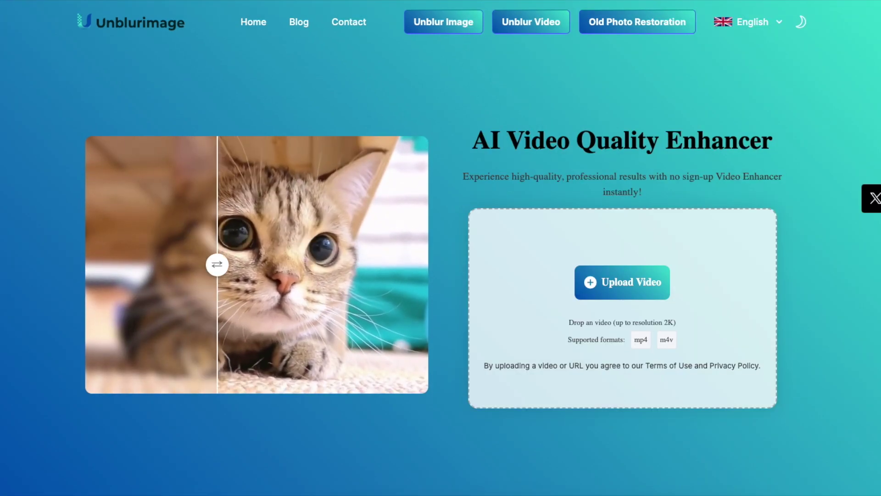
# Step: Drop original.mp4 onto Unblurimage's Upload Video button for enhancement
pyautogui.moveTo(868, 289); pyautogui.dragTo(641, 277)
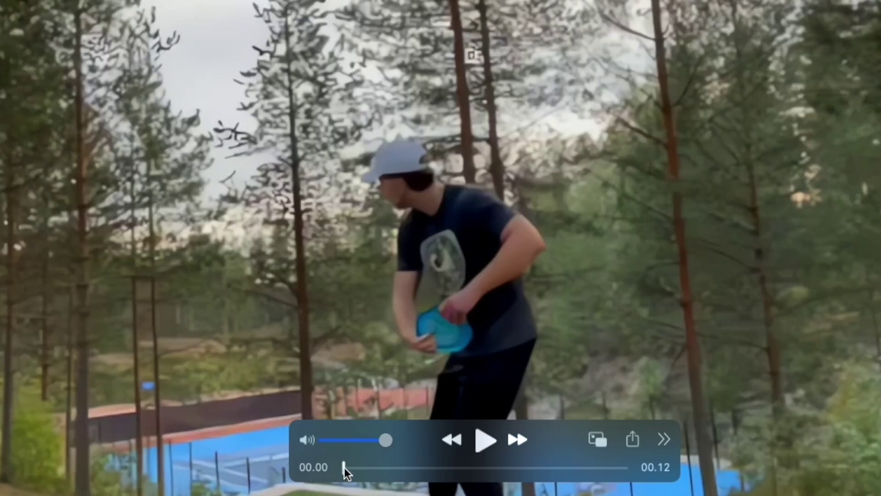
# Step: Move the QuickTime playhead of the enhanced clip to about the 4-second mark
pyautogui.moveTo(398, 414); pyautogui.dragTo(445, 427)
pyautogui.moveTo(415, 490); pyautogui.dragTo(442, 486)
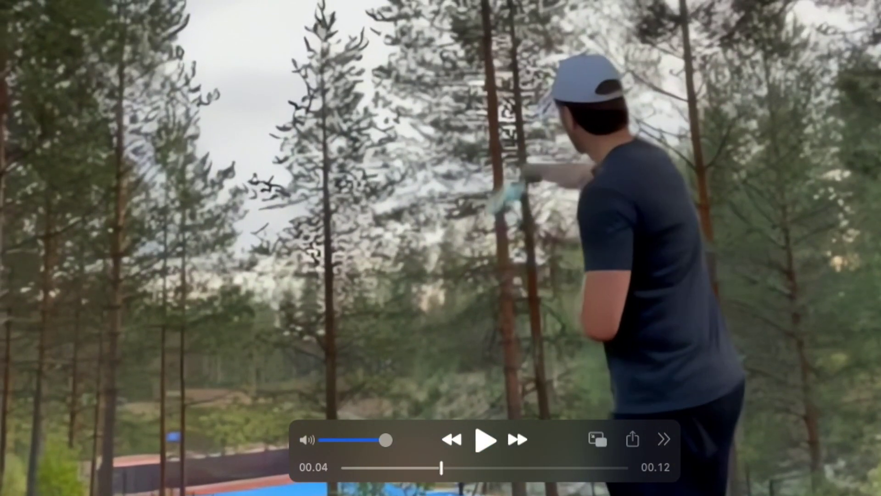